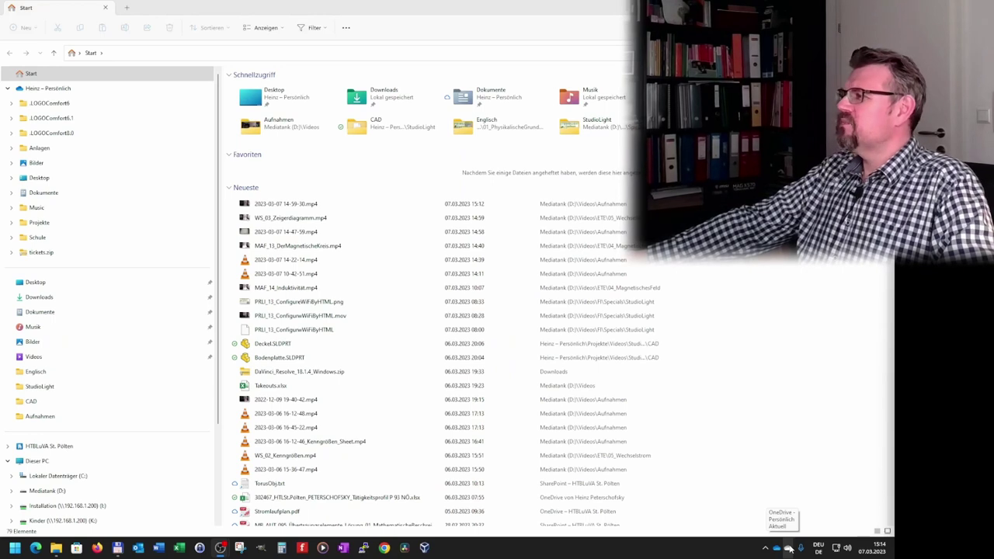
- Open the local OneDrive folder inside the user's profile under Benutzer on drive C:, after viewing the personal OneDrive's contents
click(51, 90)
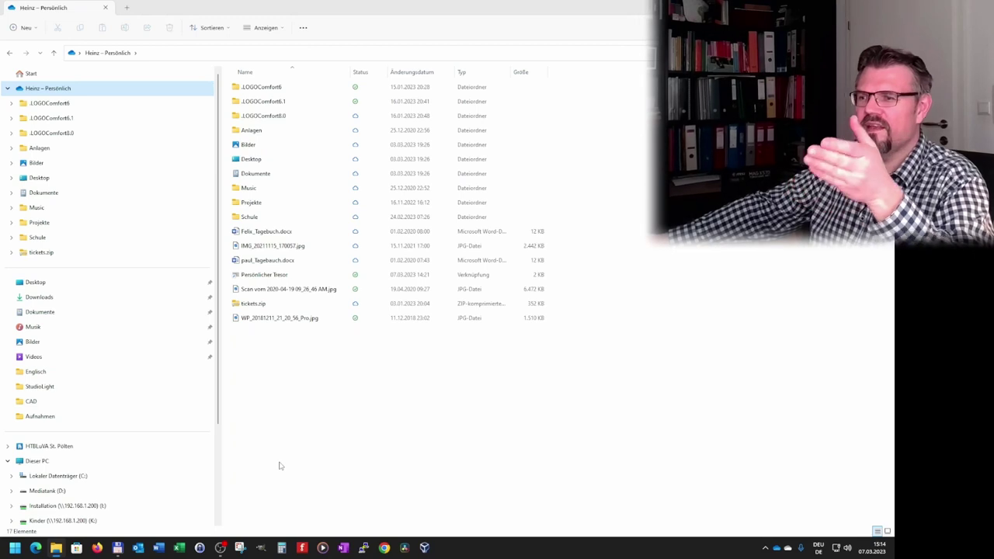
click(70, 476)
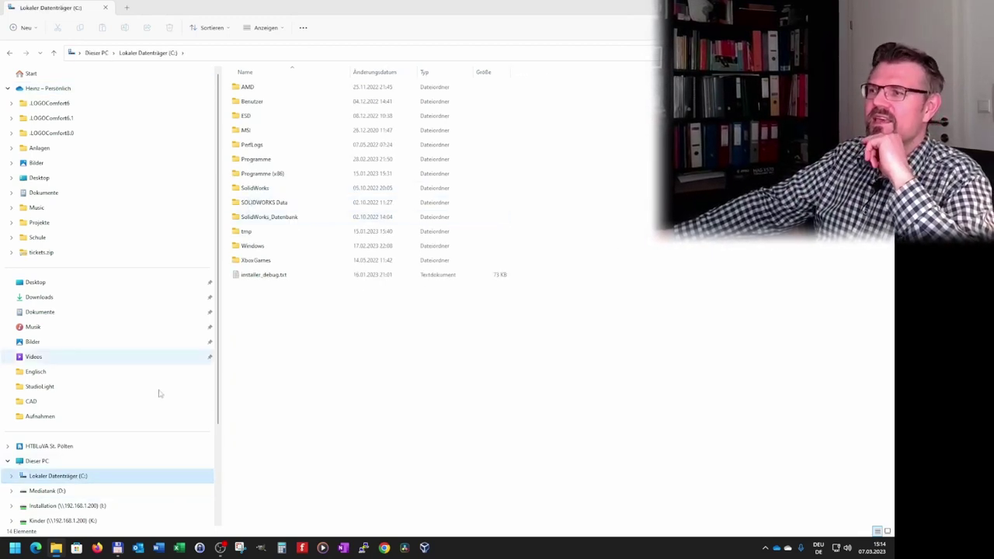
click(36, 462)
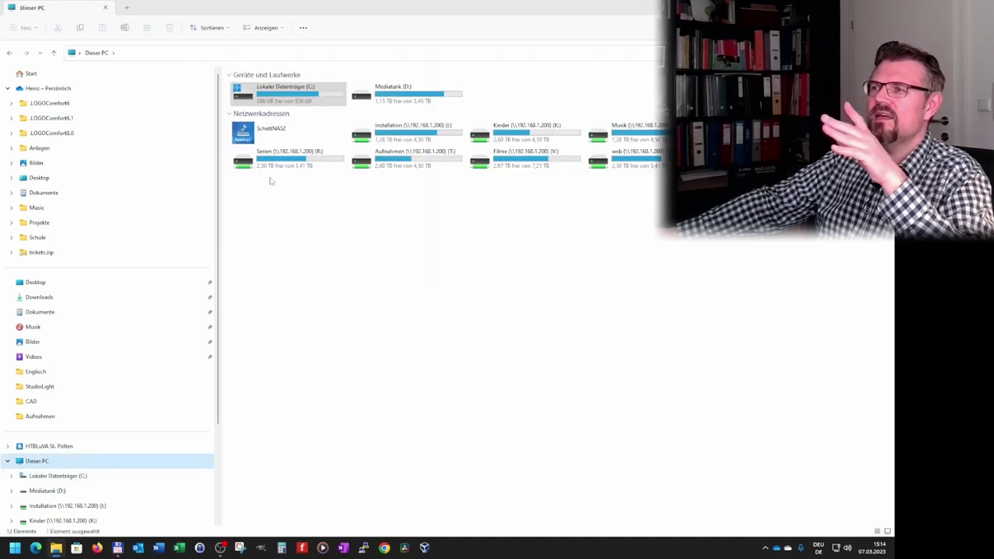
double_click(288, 94)
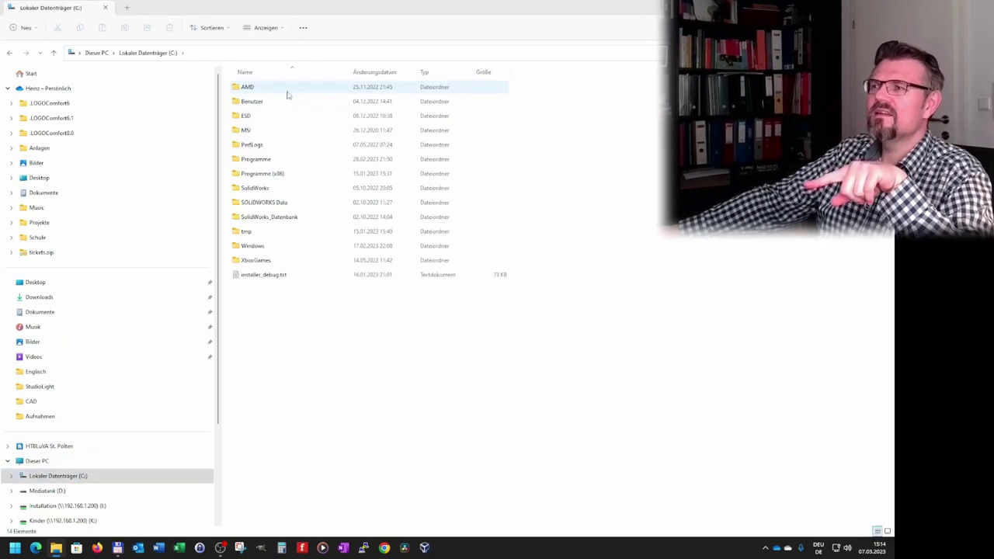
click(264, 104)
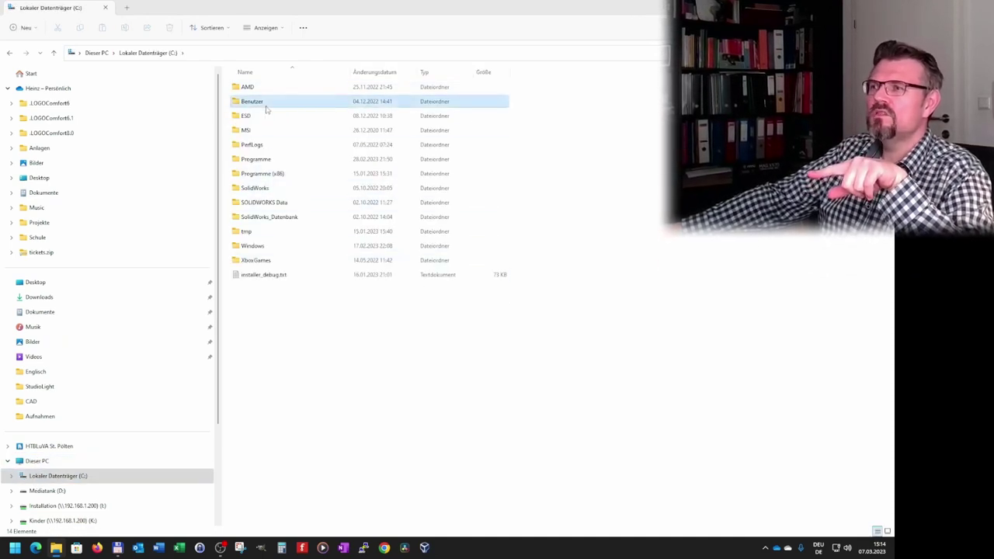
double_click(266, 107)
double_click(258, 91)
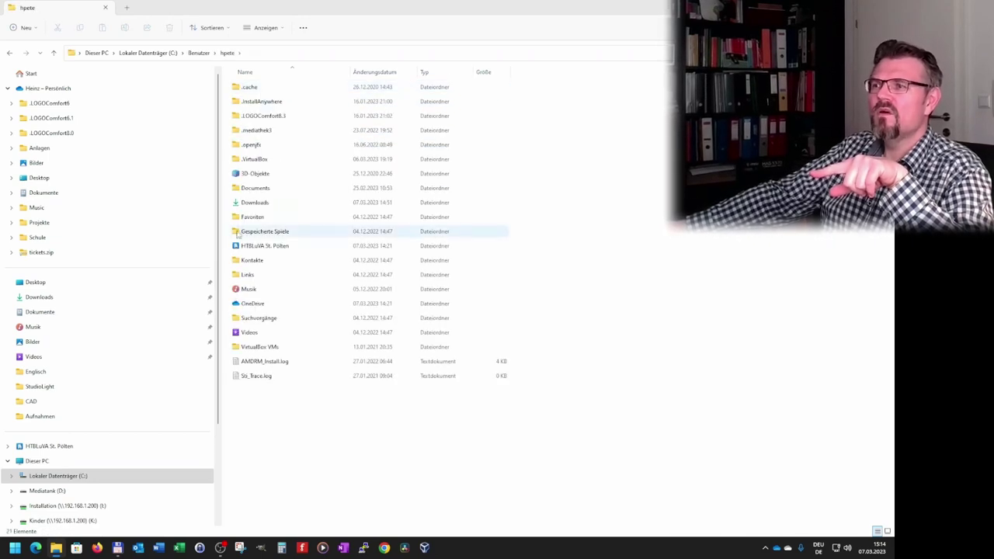
double_click(252, 304)
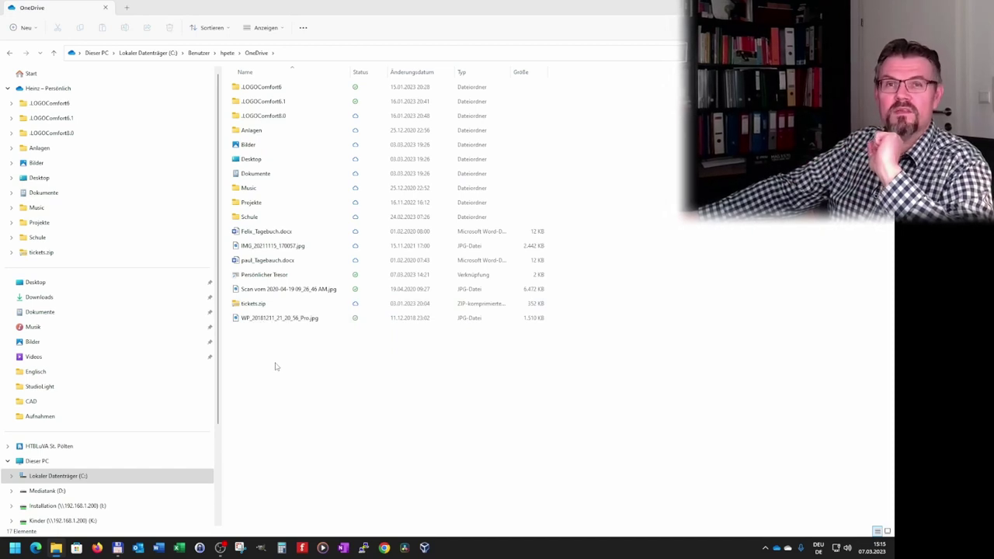
- Check in the personal OneDrive settings which PC folders are backed up, leaving the backup selection as is
click(788, 553)
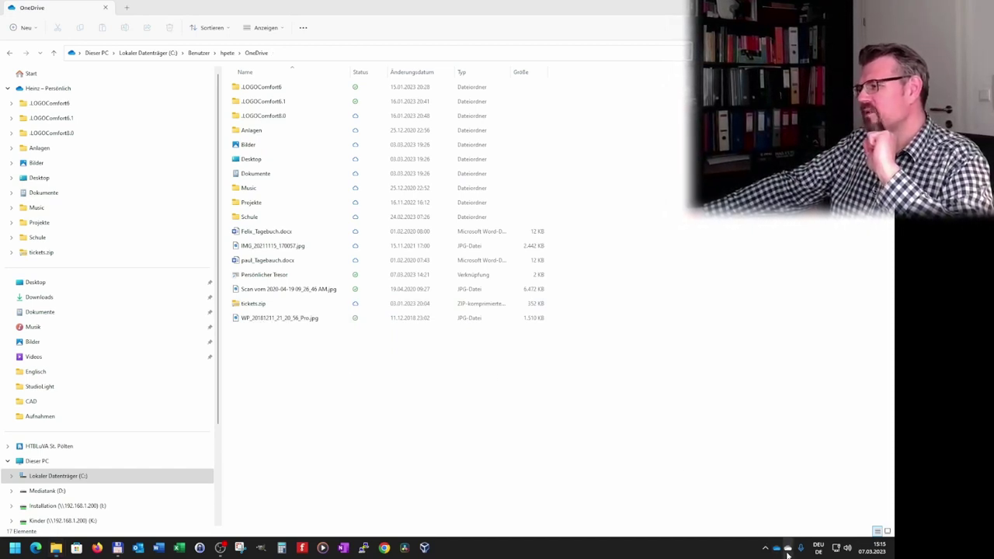
right_click(787, 551)
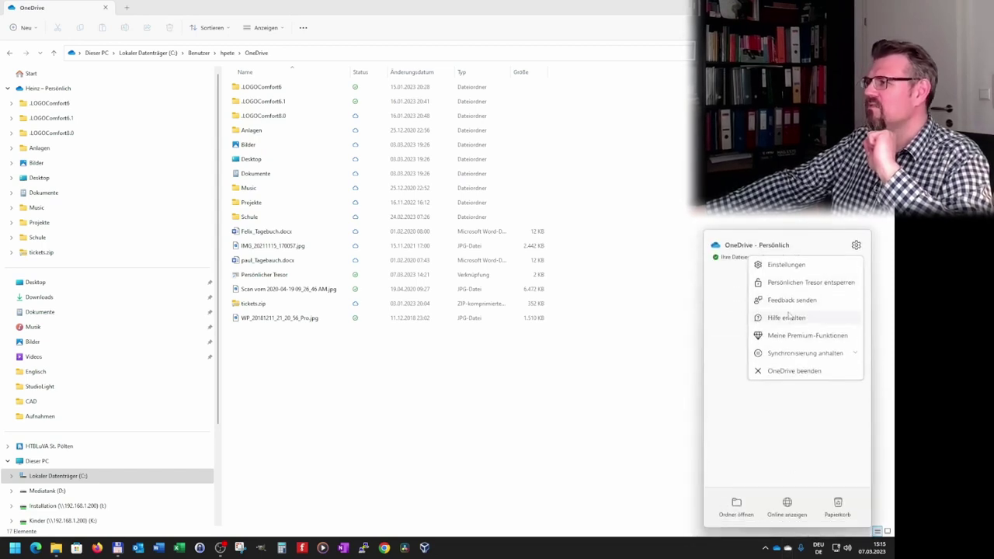
click(787, 265)
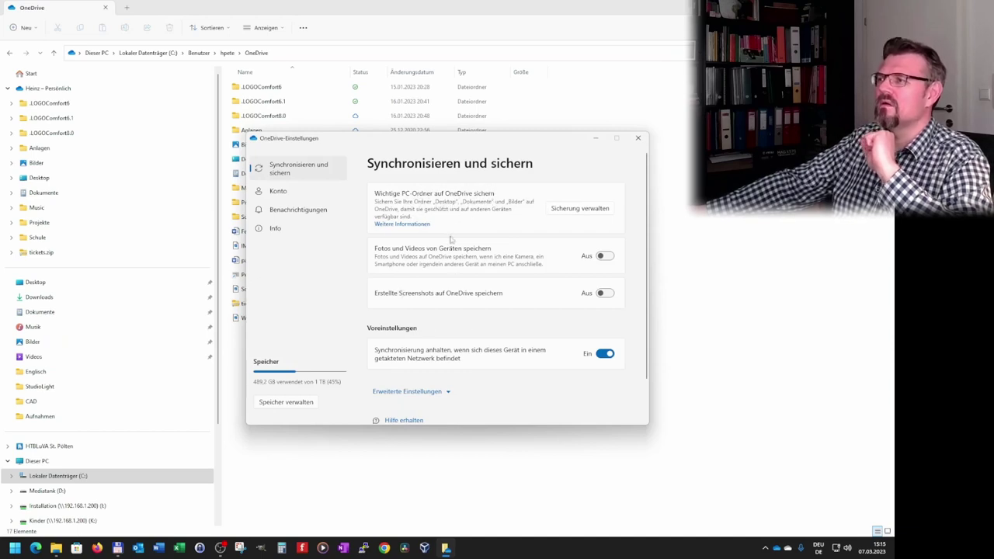
click(573, 211)
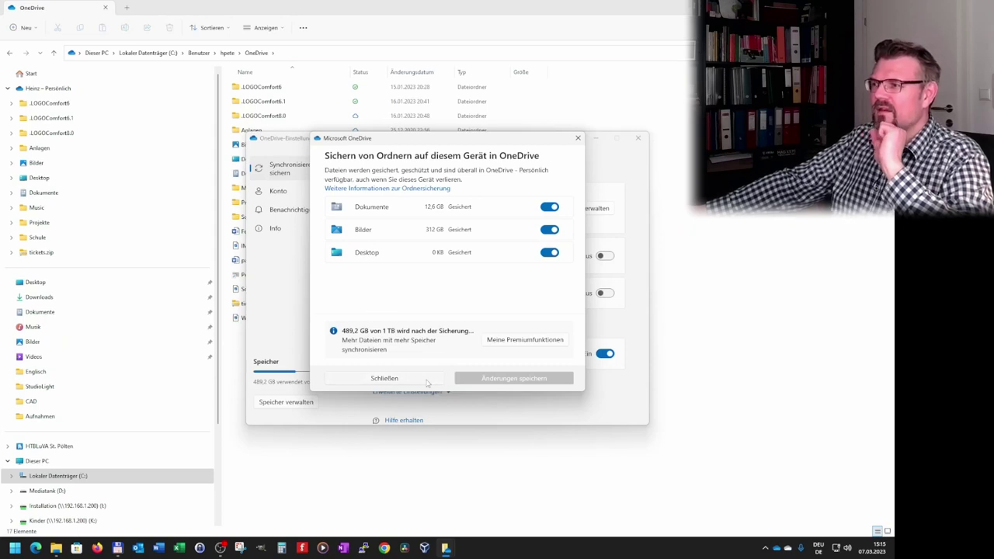
click(426, 382)
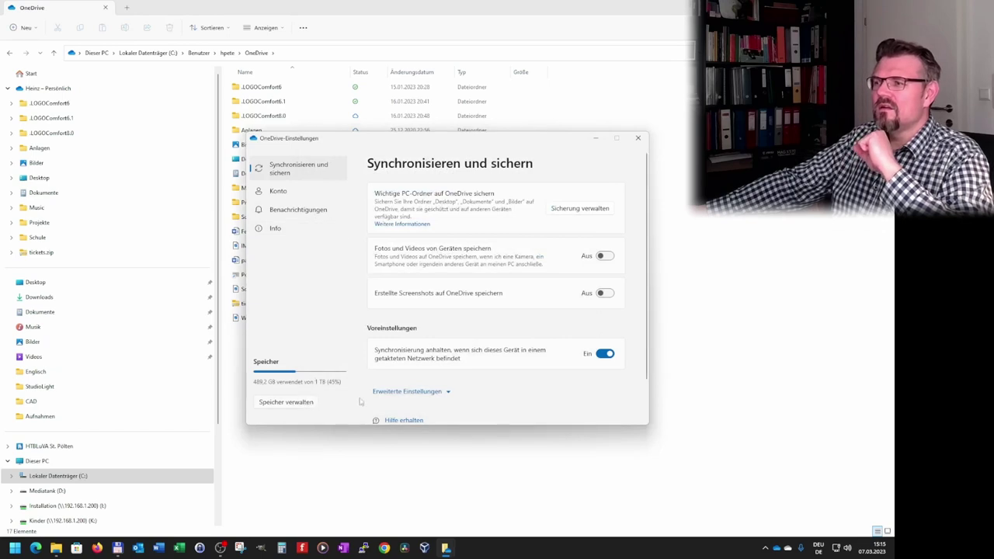
- Review the advanced sync settings, including Dateien bei Bedarf and the transfer rate limits, and close the OneDrive settings
click(434, 395)
scroll(443, 394, down, 3)
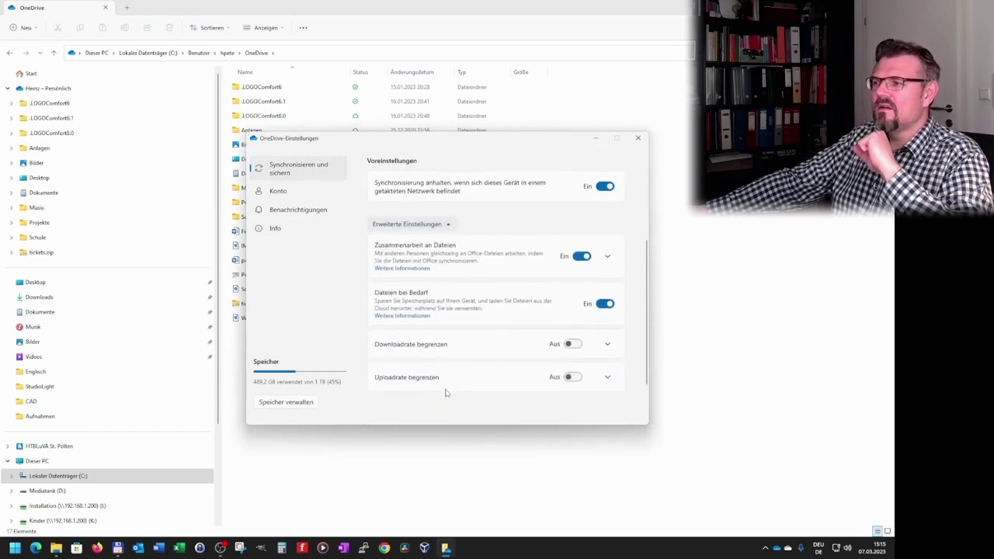
scroll(445, 334, down, 2)
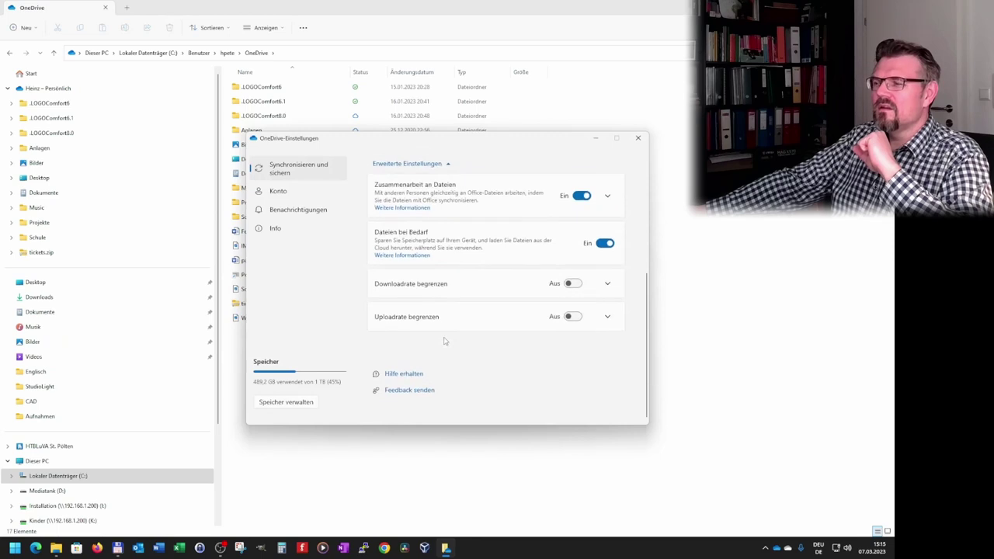
scroll(445, 342, up, 5)
scroll(445, 346, up, 2)
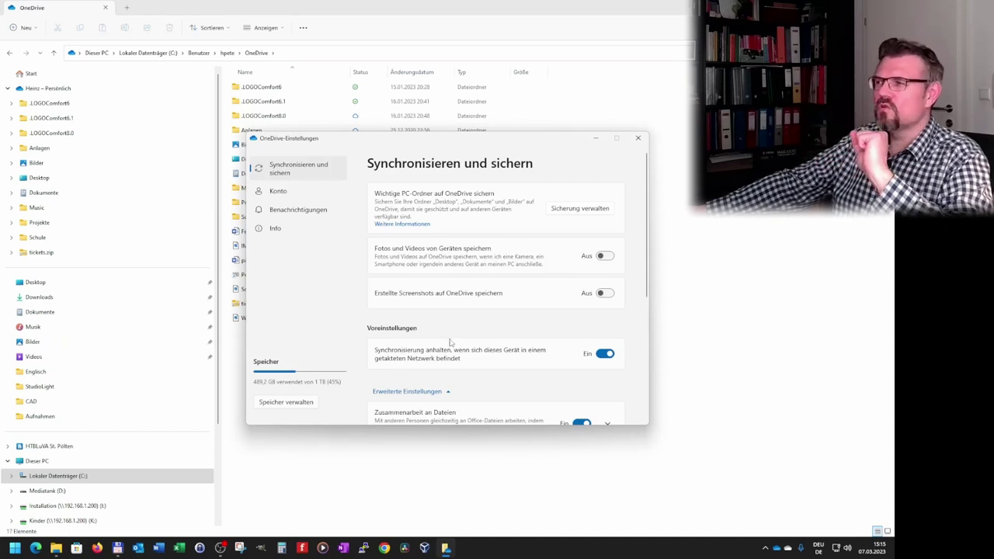
click(792, 263)
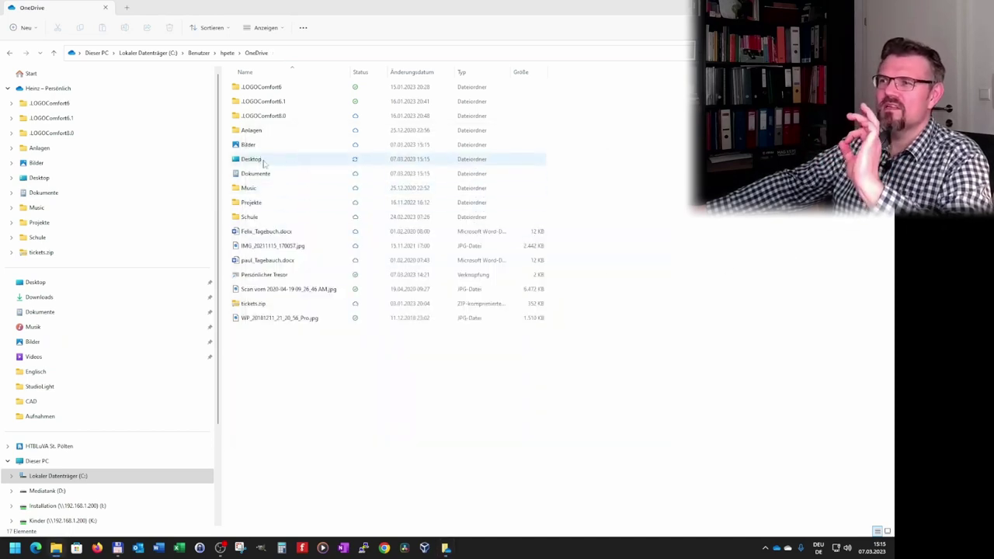
- Examine the Desktop, Dokumente and Bilder folders and their sync status in the OneDrive folder
click(264, 160)
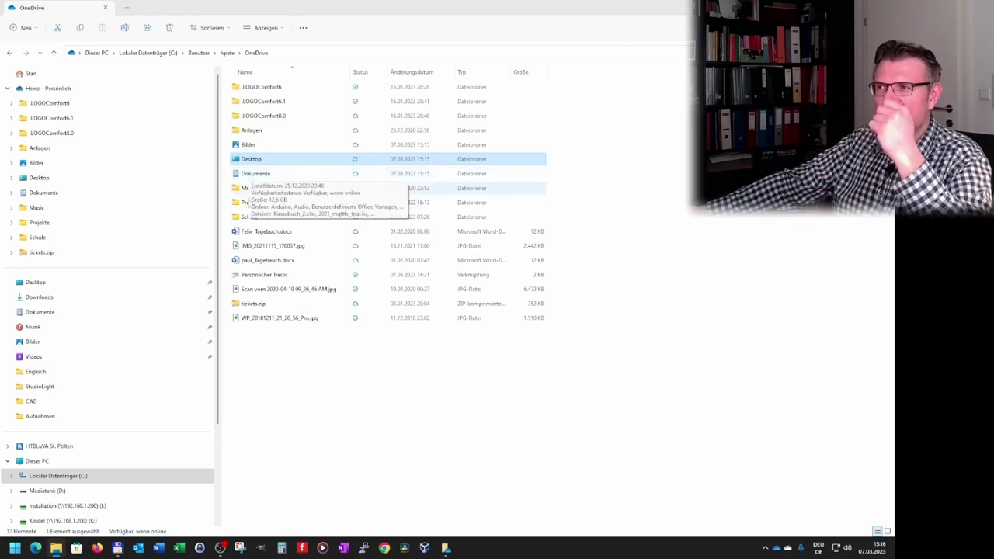
click(256, 175)
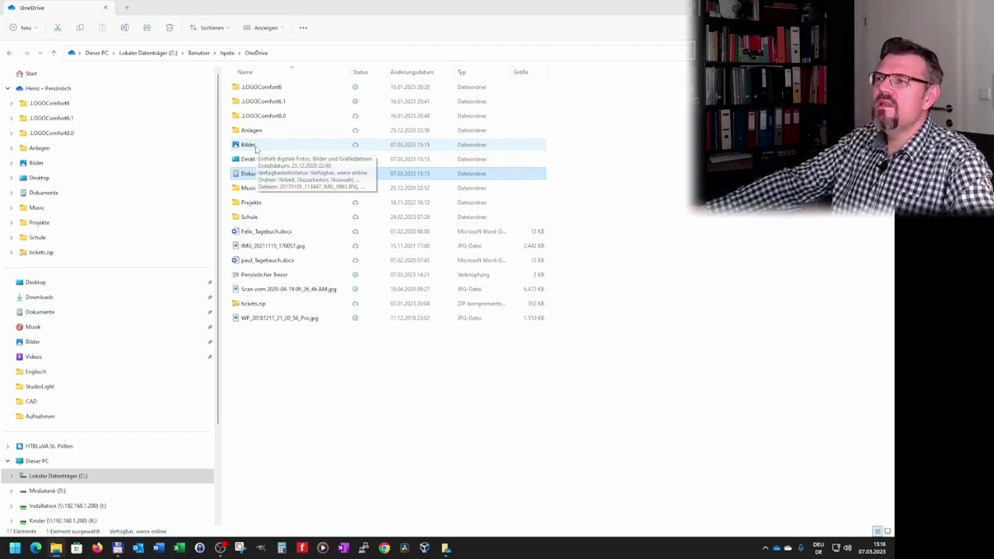
click(256, 147)
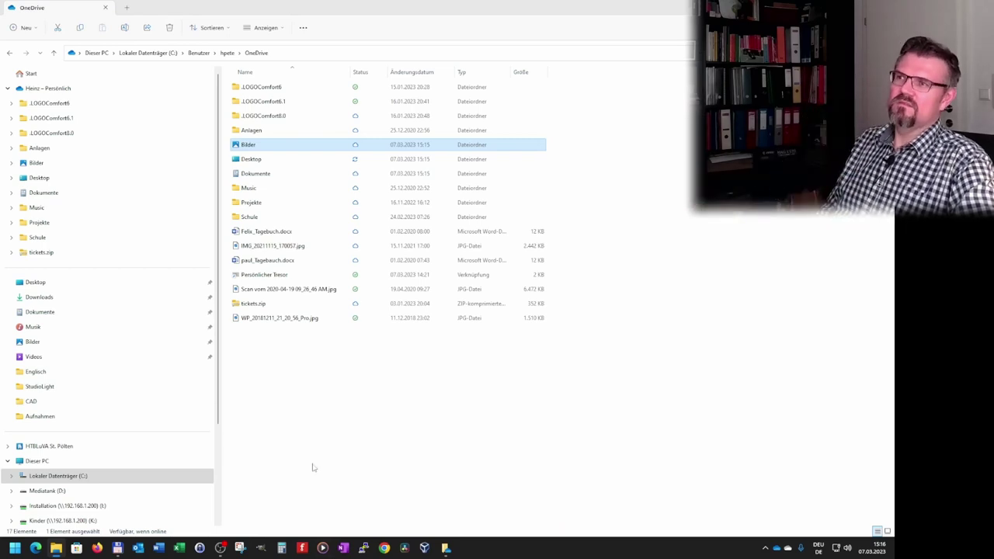
- Open Dokumentation.xlsx from the Schule folder in Excel so it downloads to the device, and close the workbook
click(246, 217)
double_click(245, 217)
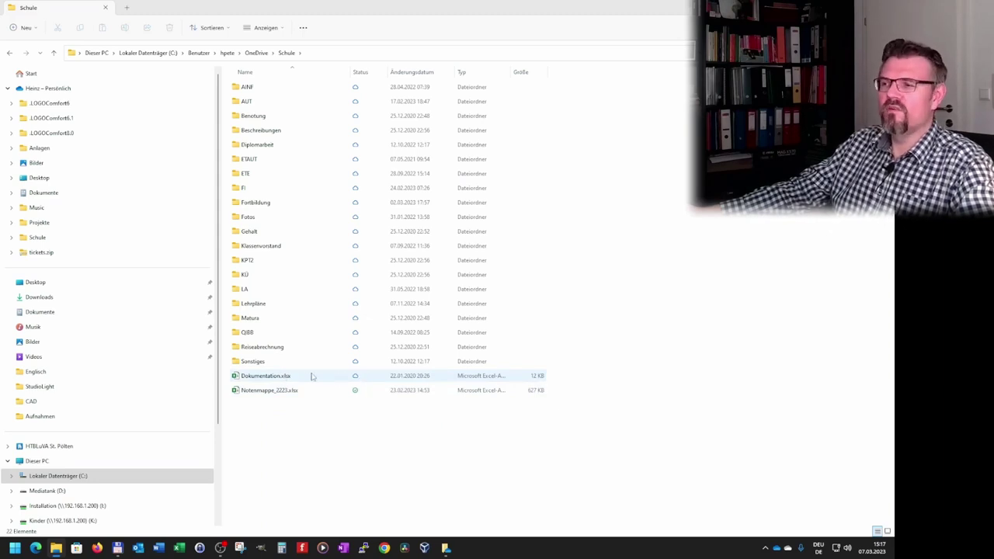
click(281, 380)
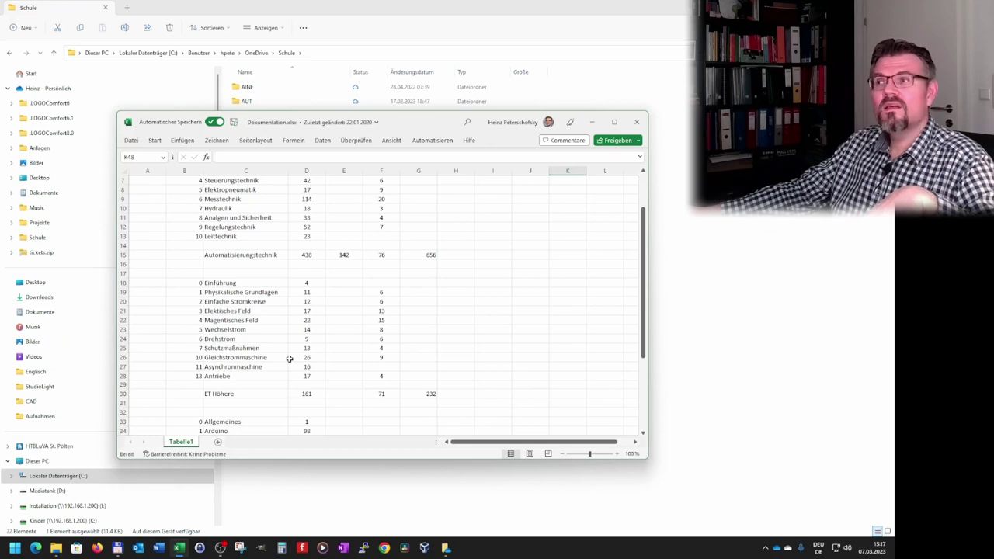
click(636, 122)
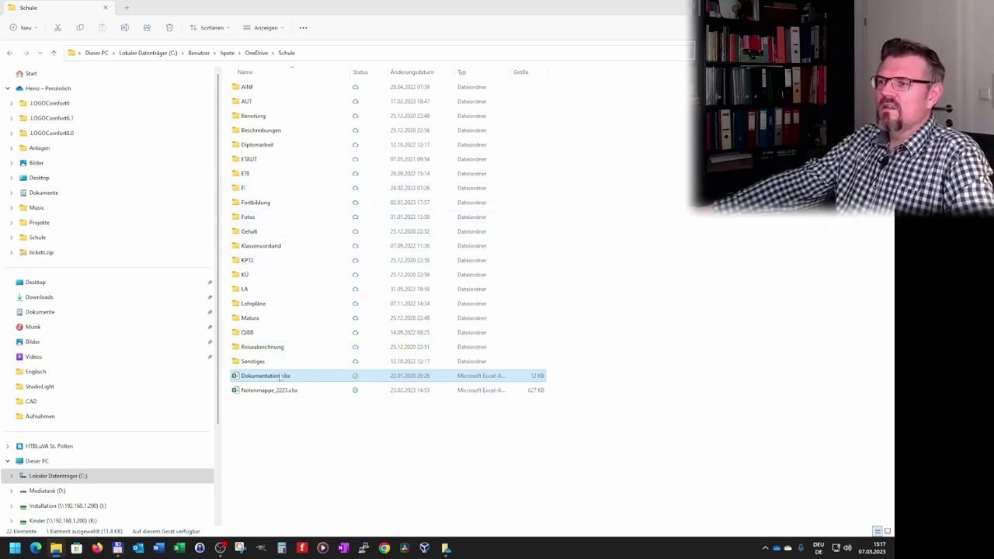
- Create a new text document named Test.txt in the Unterlagen subfolder of ETE
double_click(263, 178)
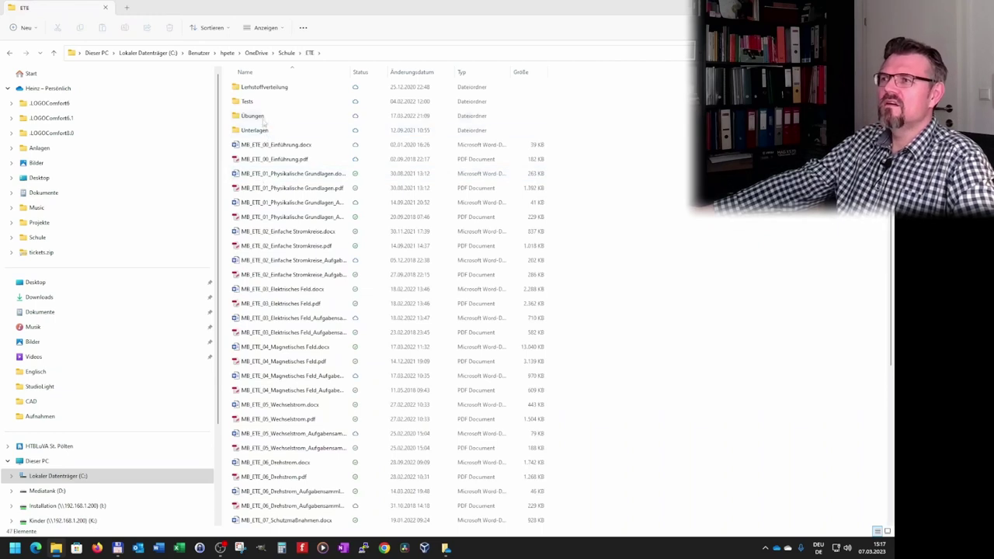
click(267, 132)
double_click(267, 132)
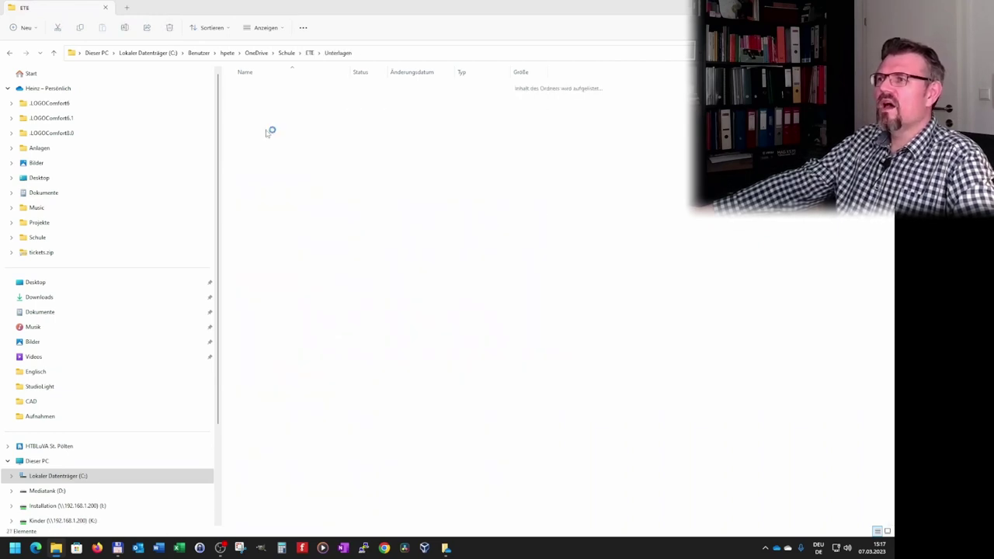
right_click(277, 420)
mouse_move(322, 396)
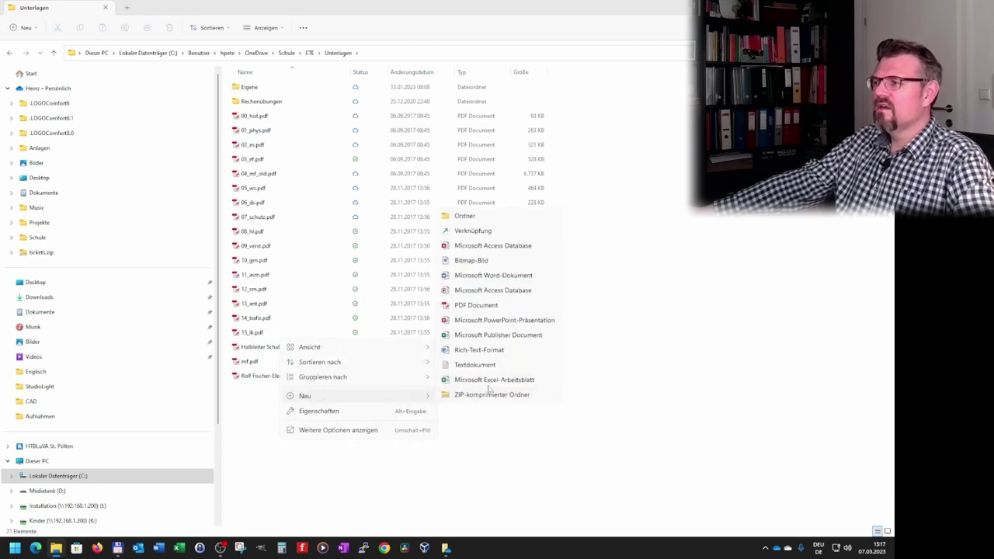
click(502, 366)
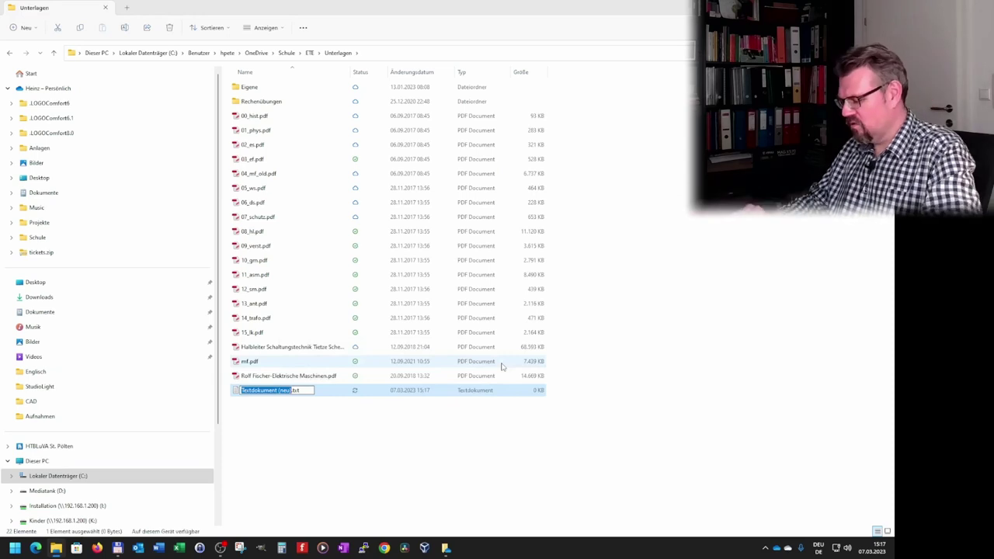
text(test)
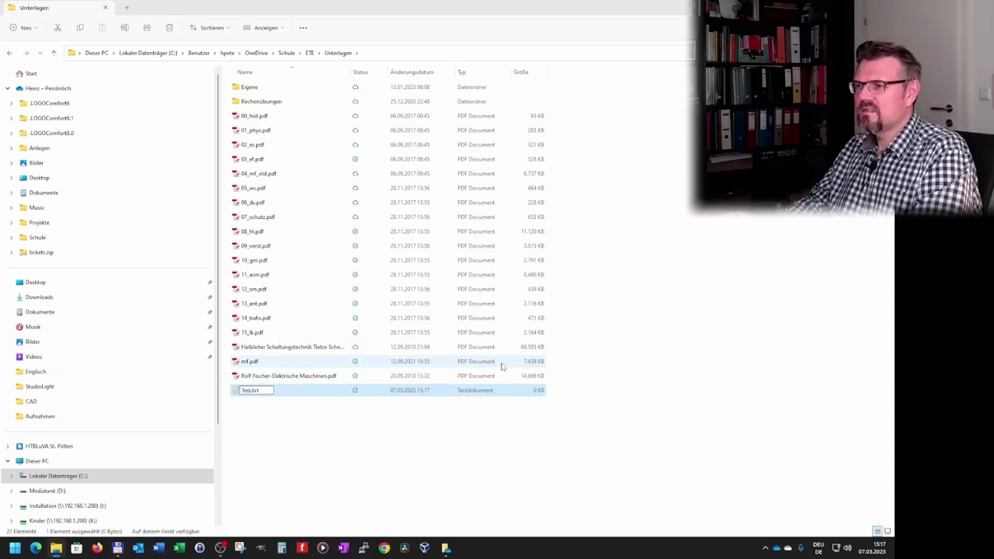
key(Return)
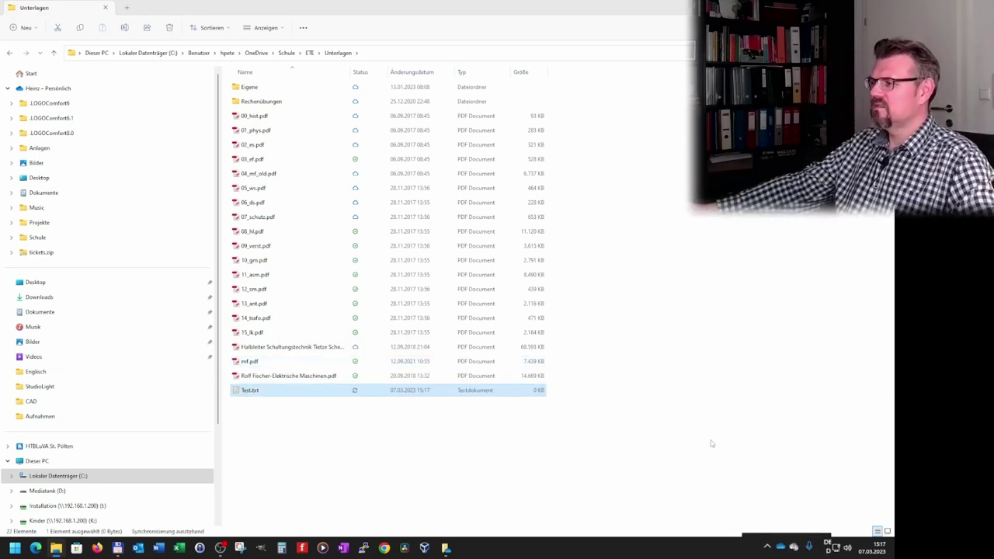
- Check the personal OneDrive's recent sync activity for the new text file and dismiss the activity overview
mouse_move(793, 547)
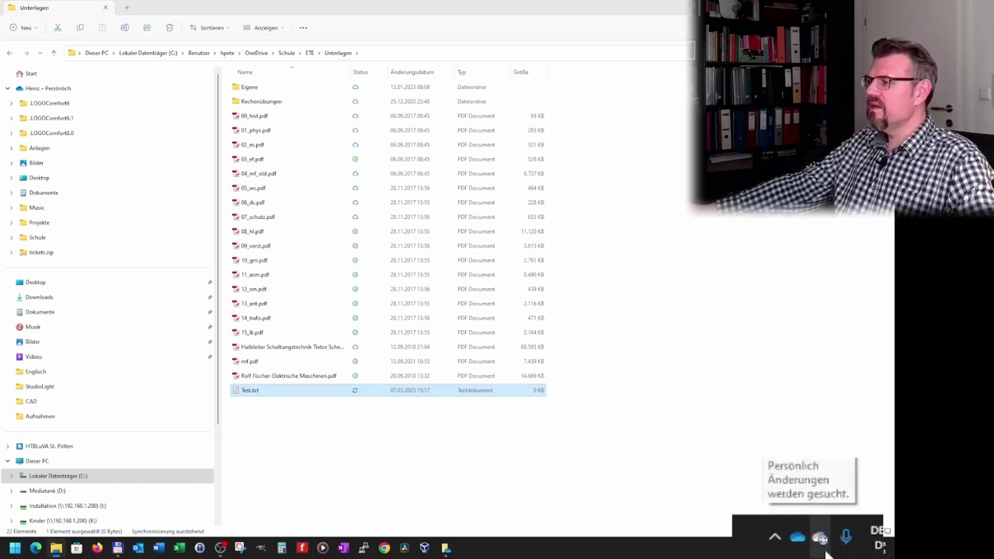
click(819, 537)
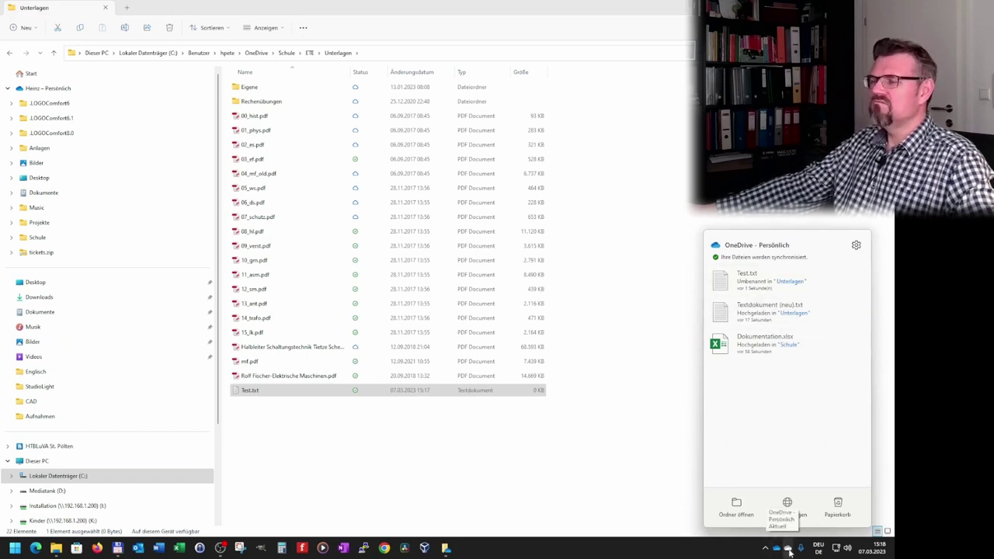
click(334, 452)
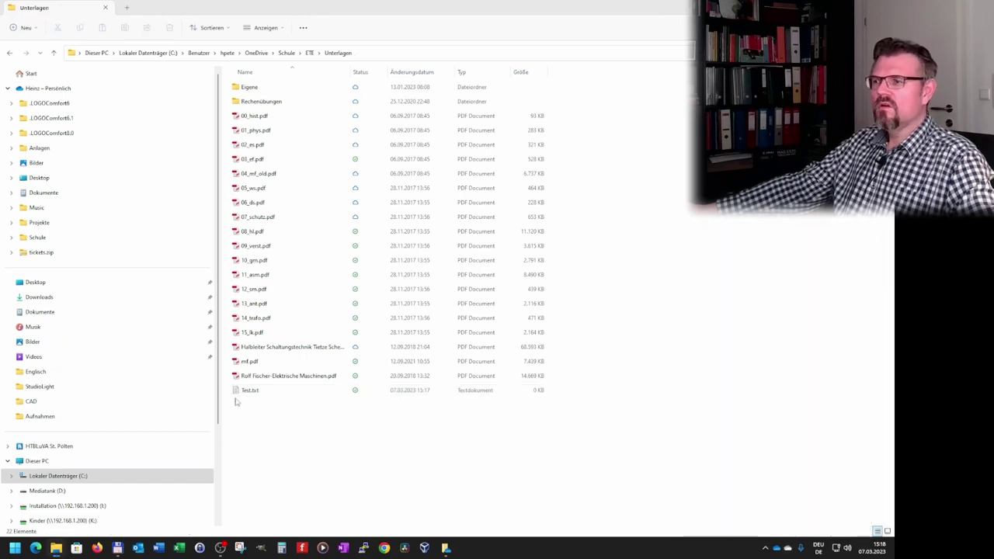
- Open Test.txt from the Unterlagen folder, enter the text "Halli hallo wie geth es mir?" and save the file
click(244, 391)
double_click(244, 391)
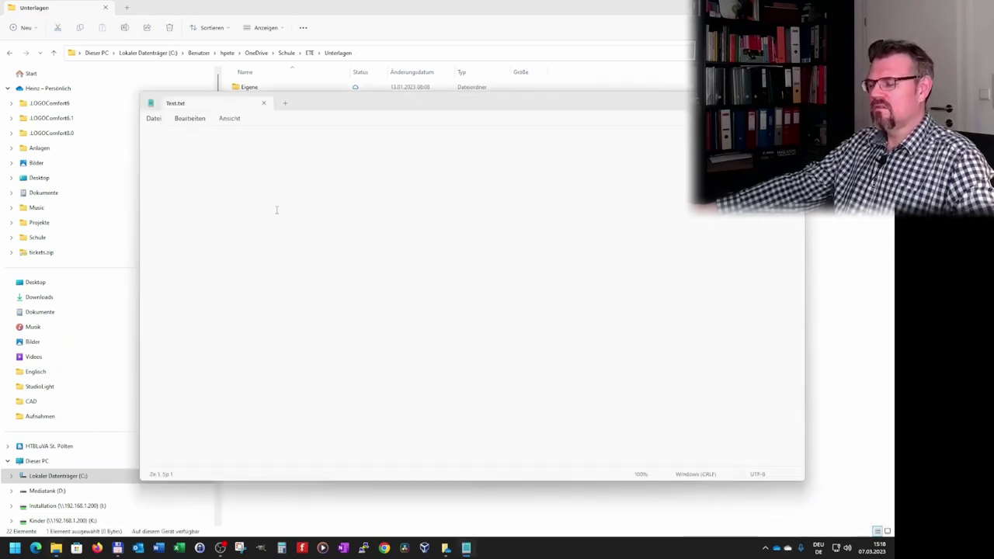
text(Hall)
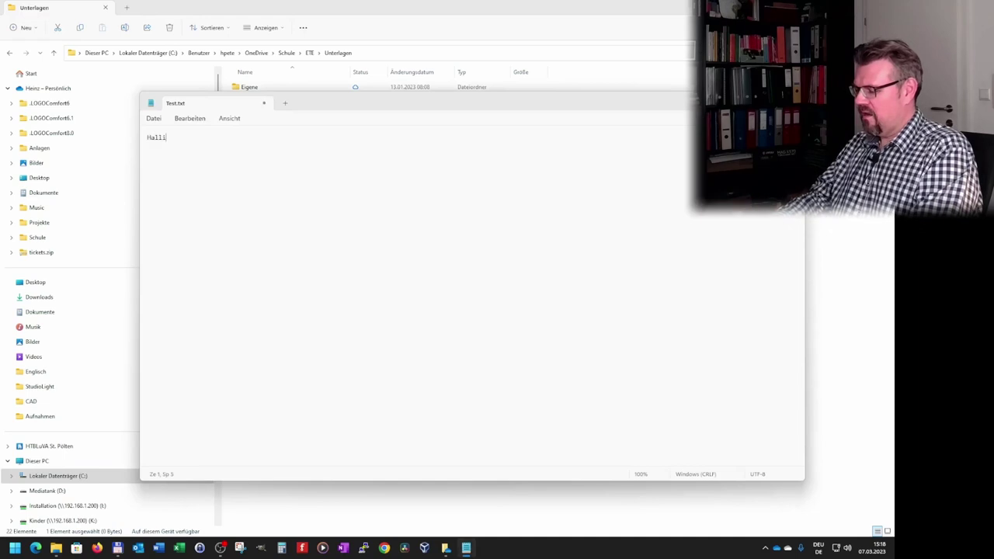
text(i hallo wie)
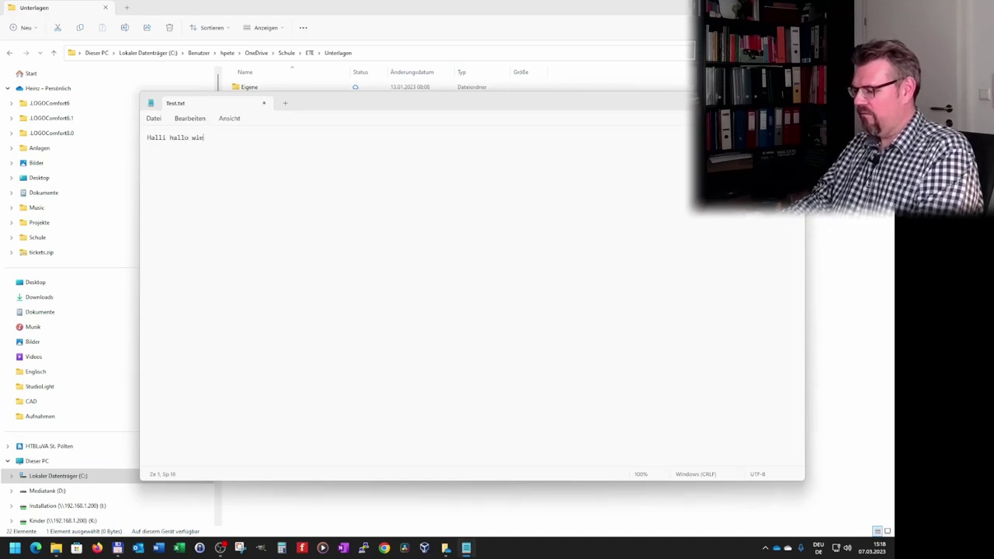
text( geth es )
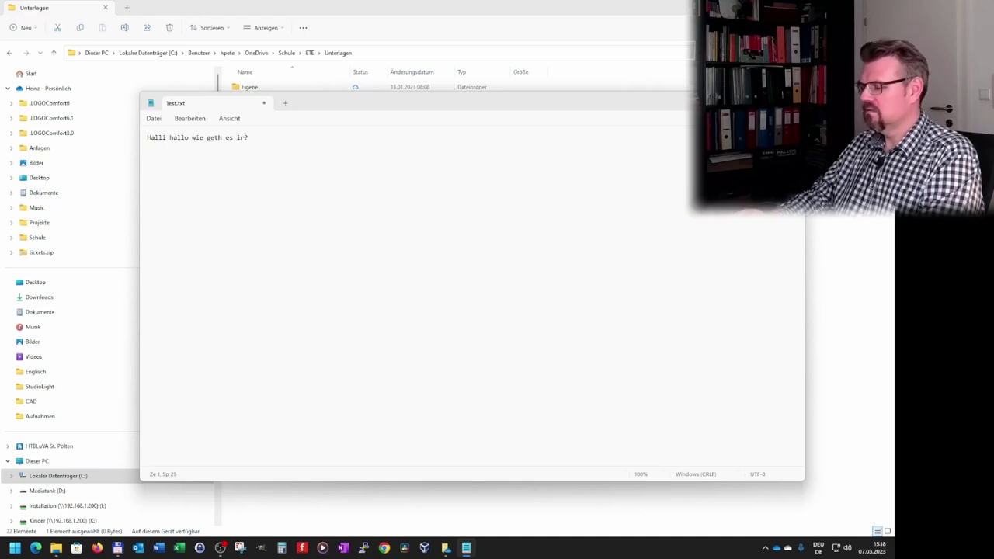
text(m)
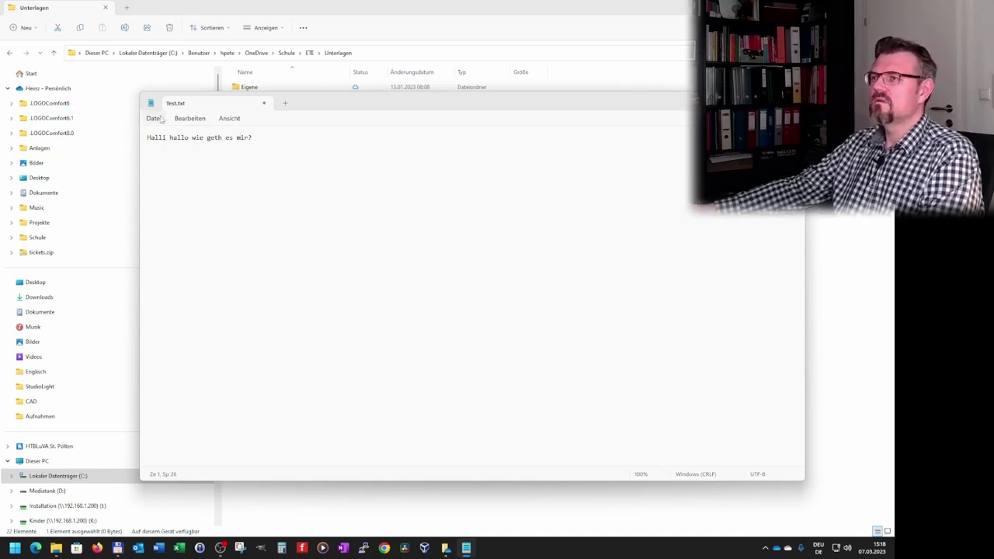
click(159, 119)
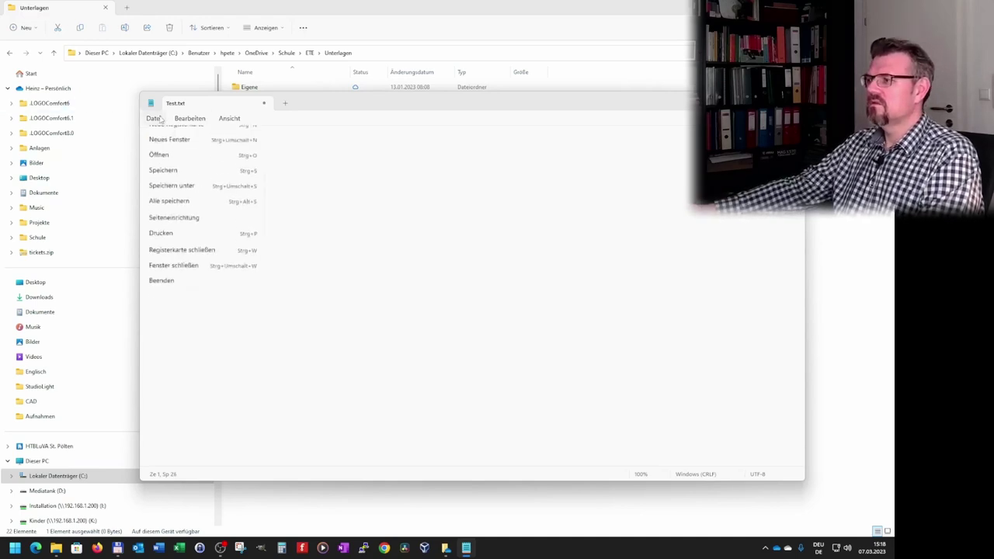
click(178, 182)
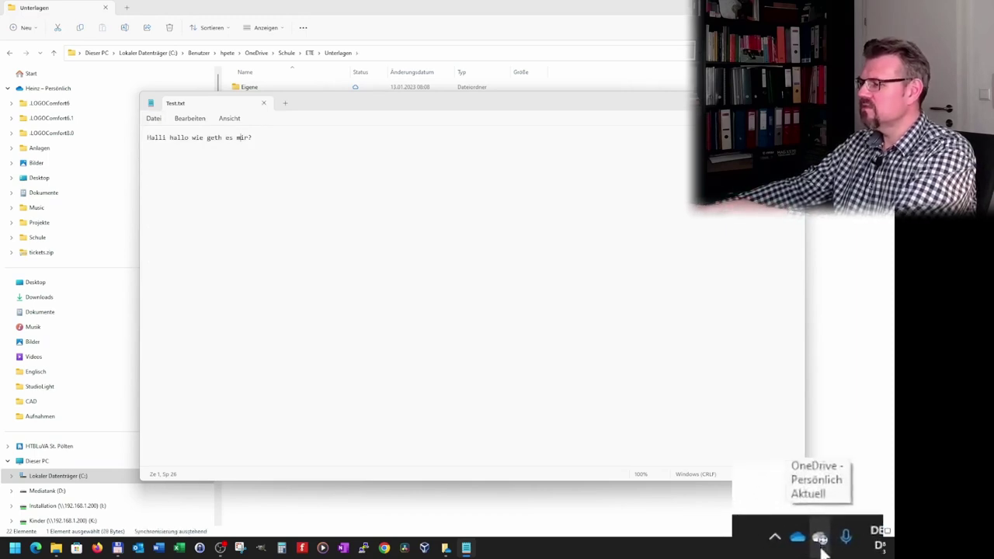
- Check the personal OneDrive's sync activity for the edited Test.txt, and close the text file to view its status in the folder
click(822, 548)
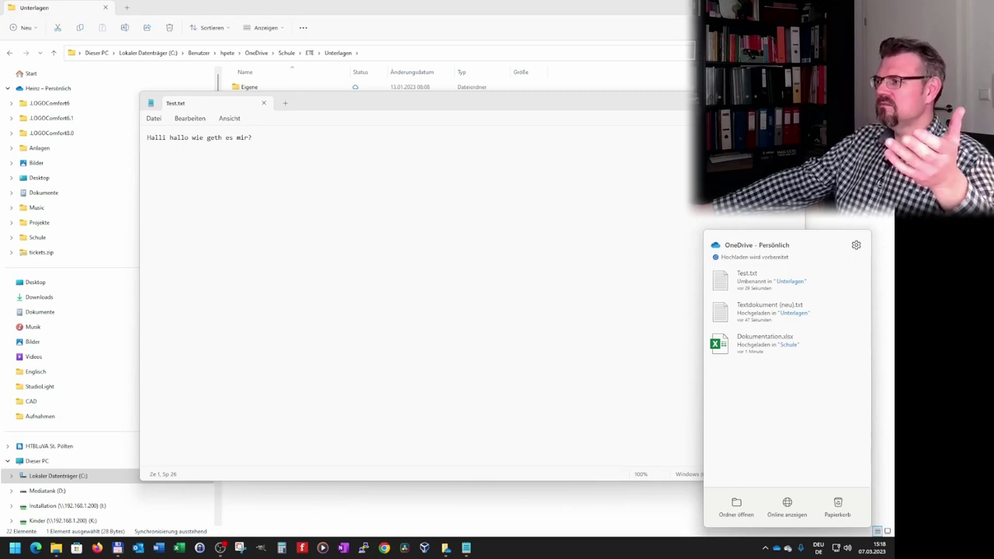
key(alt+F4)
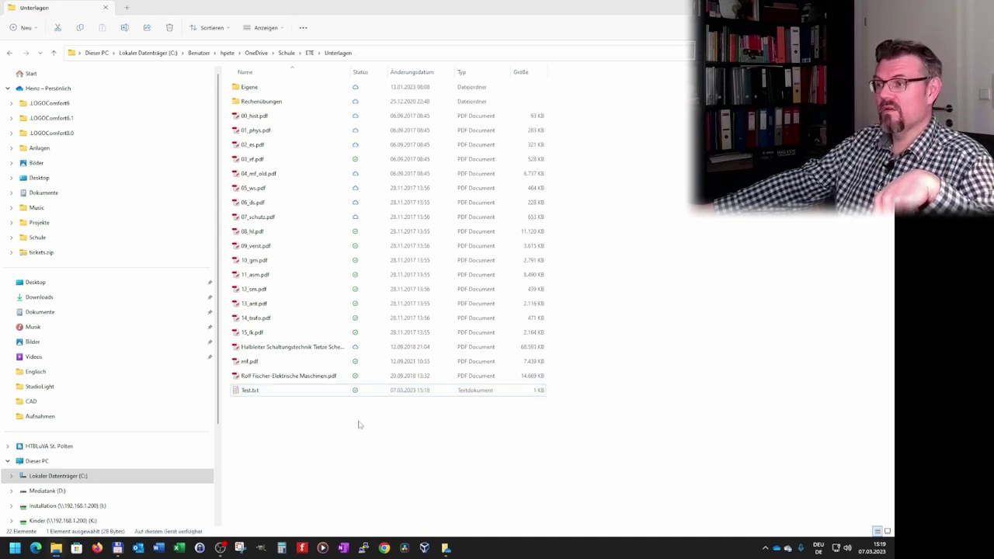
click(360, 425)
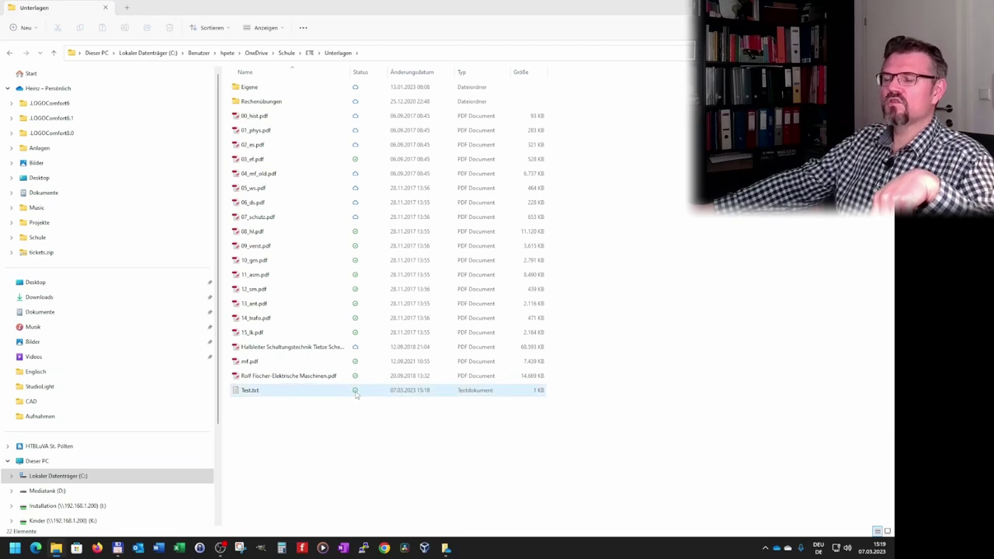